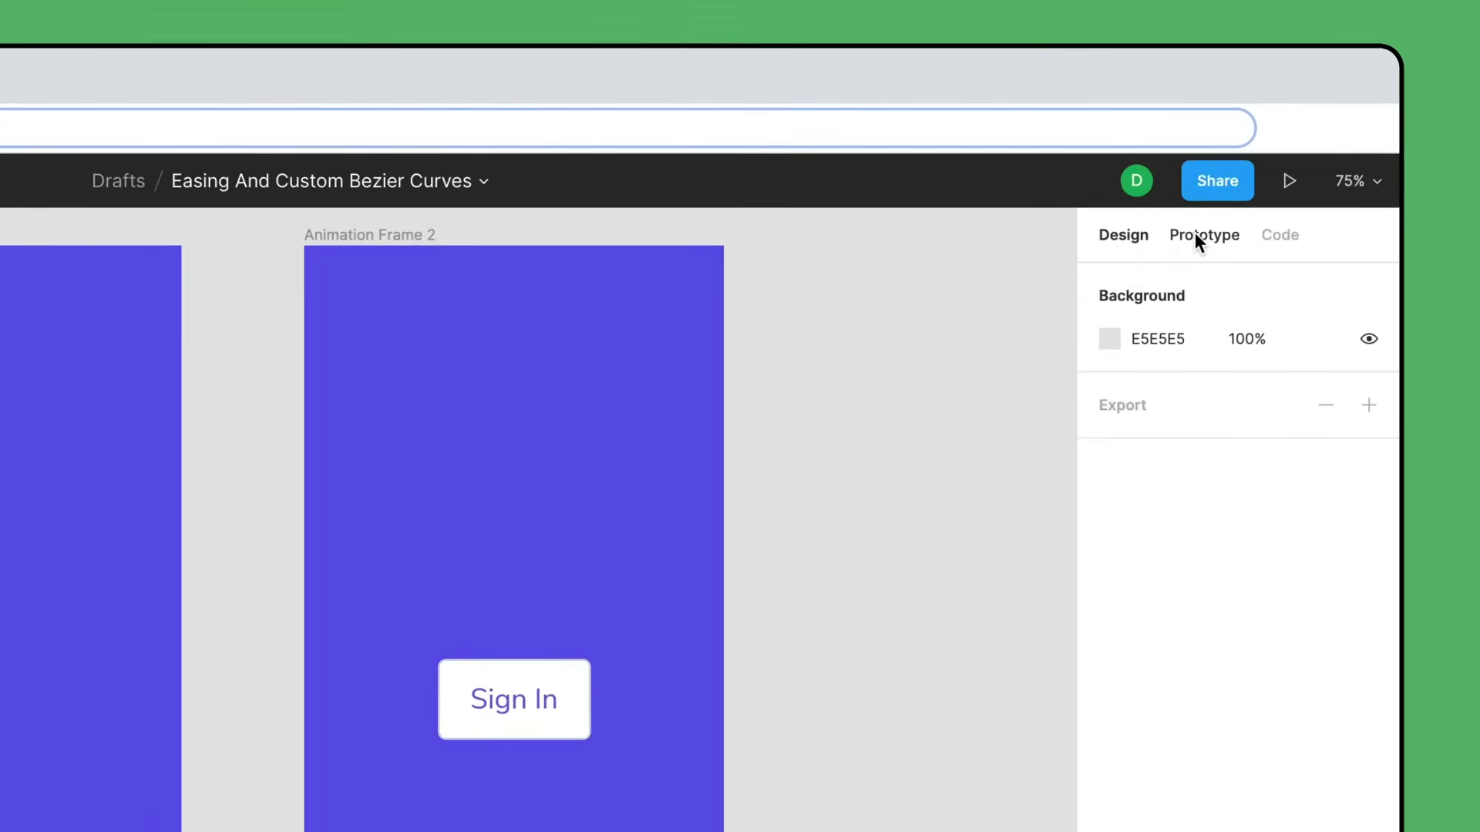
Draw a prototype connection from Animation Frame 1 to Animation Frame 2.
click(1254, 171)
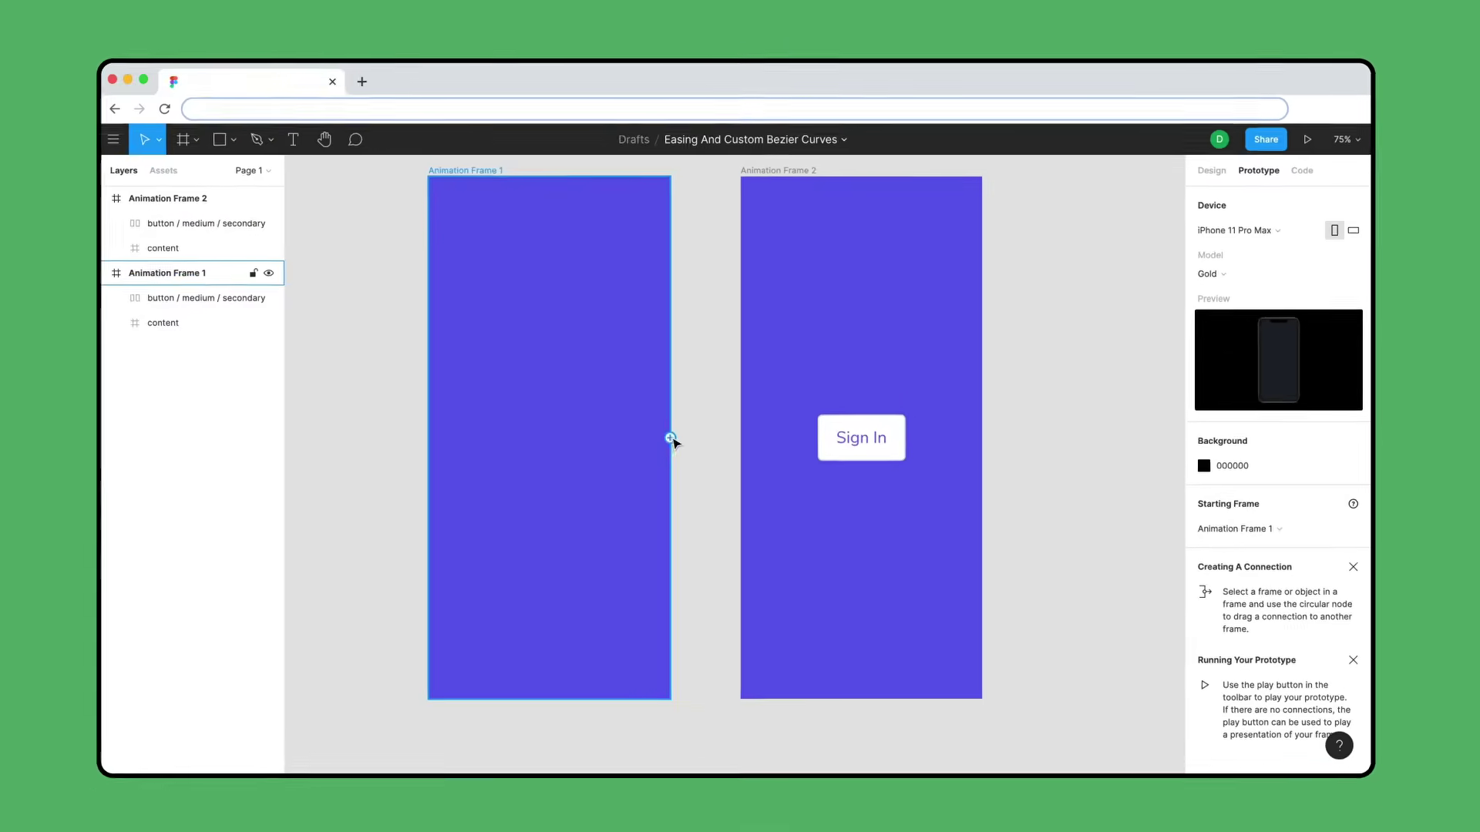
drag(674, 436, 747, 437)
click(723, 401)
Open the new connection's details and try transition options, briefly setting Instant.
click(717, 437)
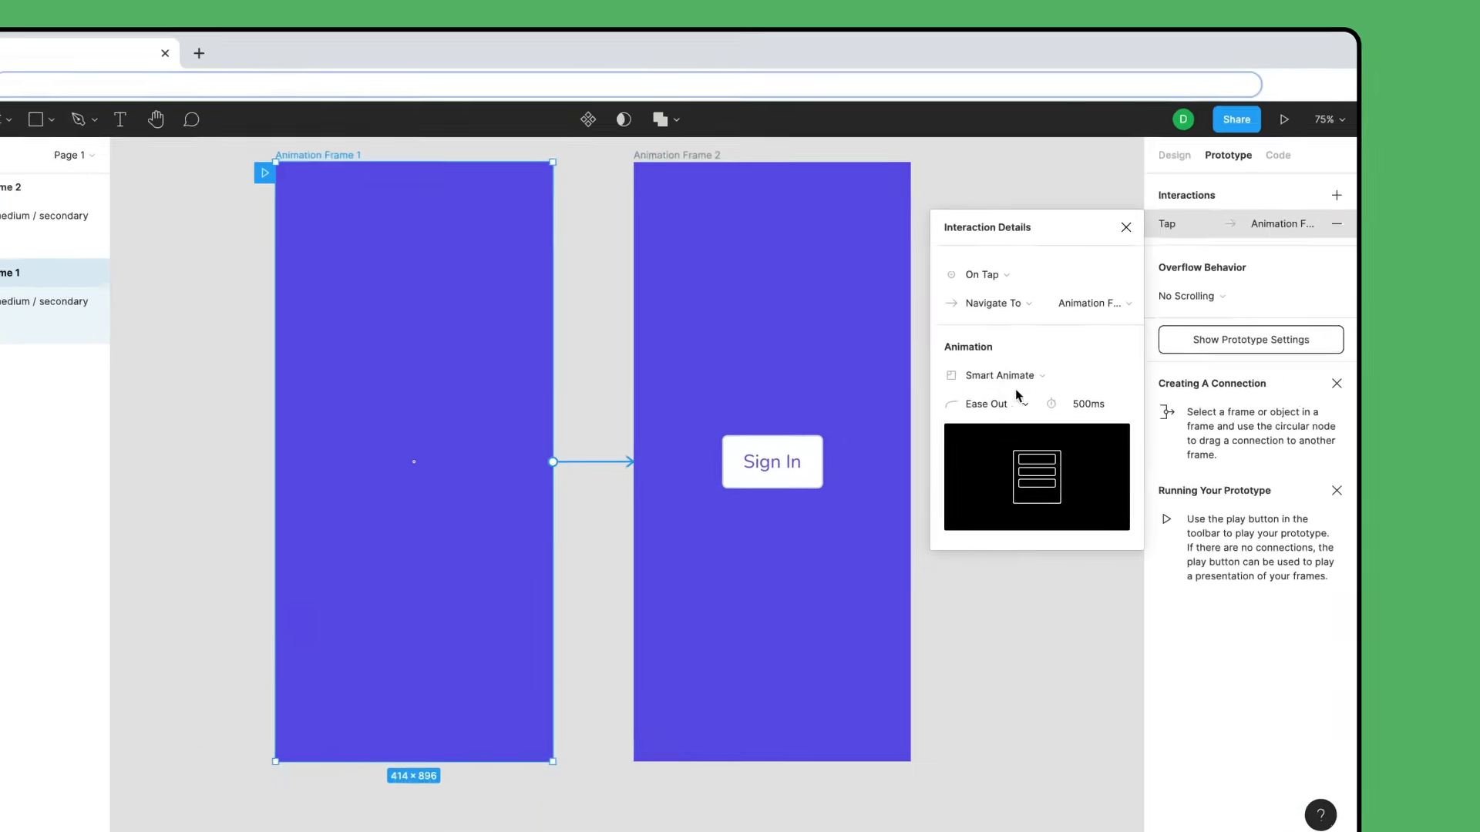
click(1064, 361)
click(872, 348)
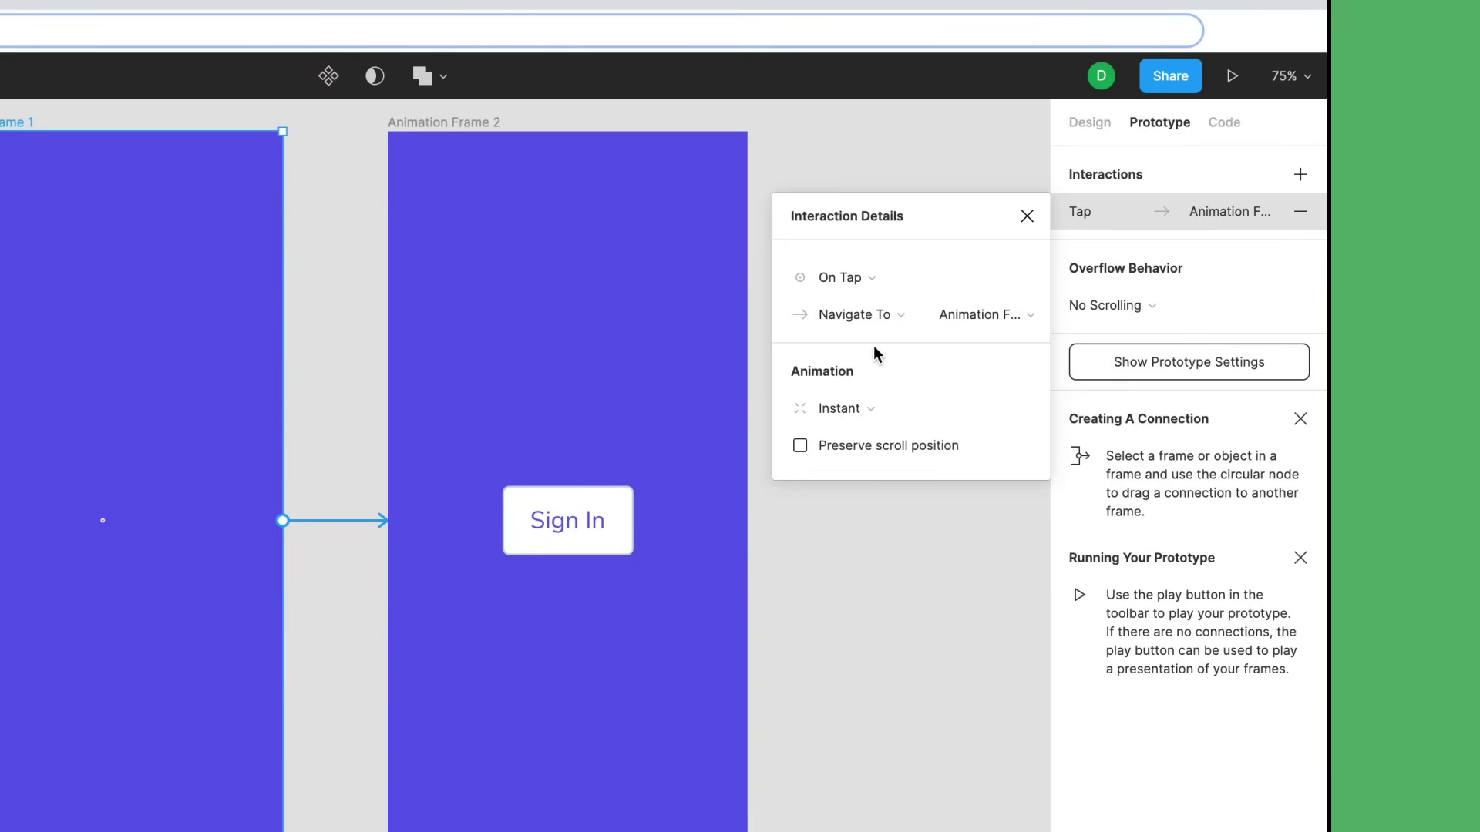
click(880, 411)
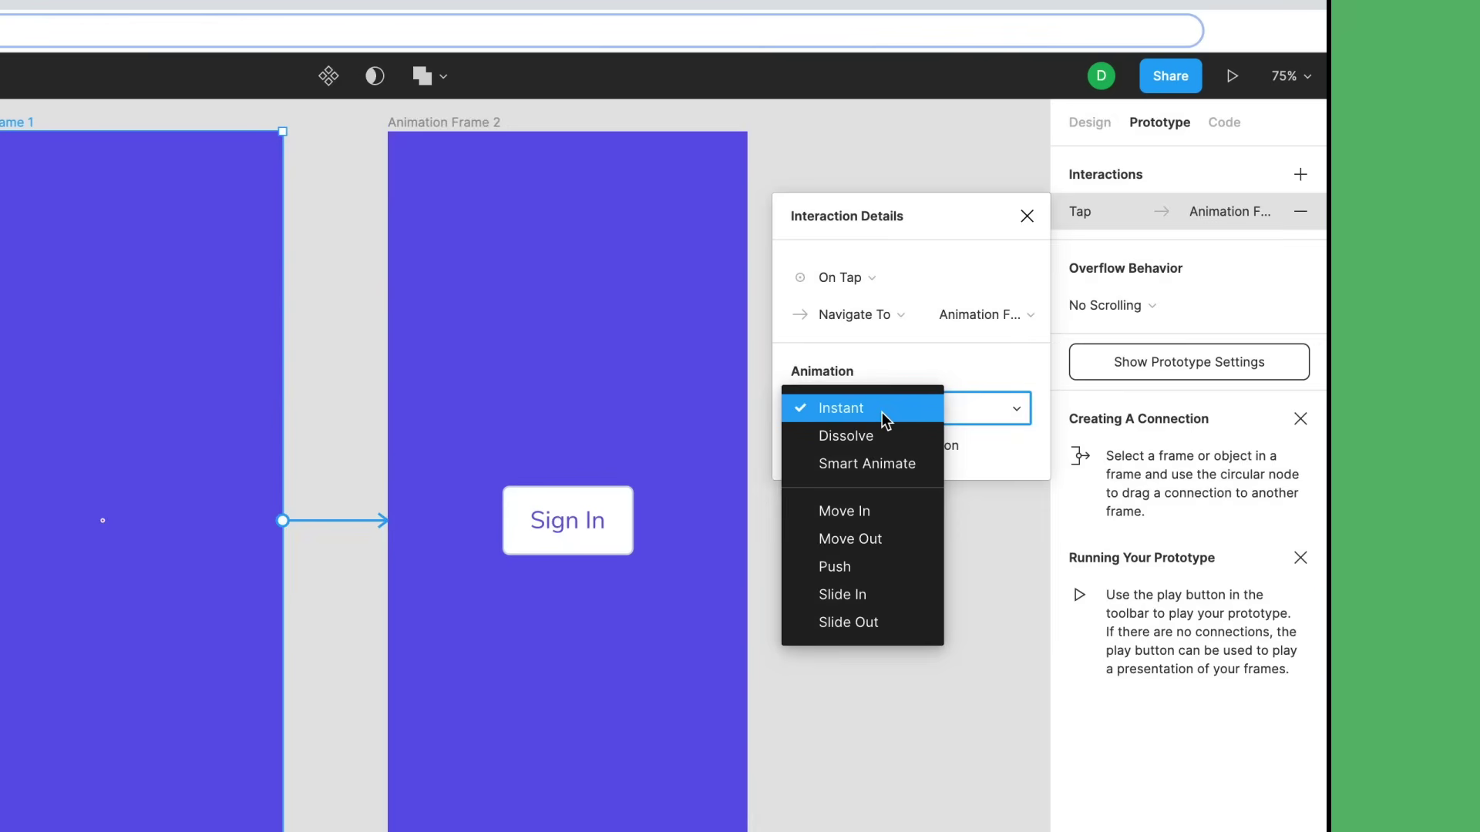
Set the transition to Smart Animate and bring up the easing curve choices.
click(894, 461)
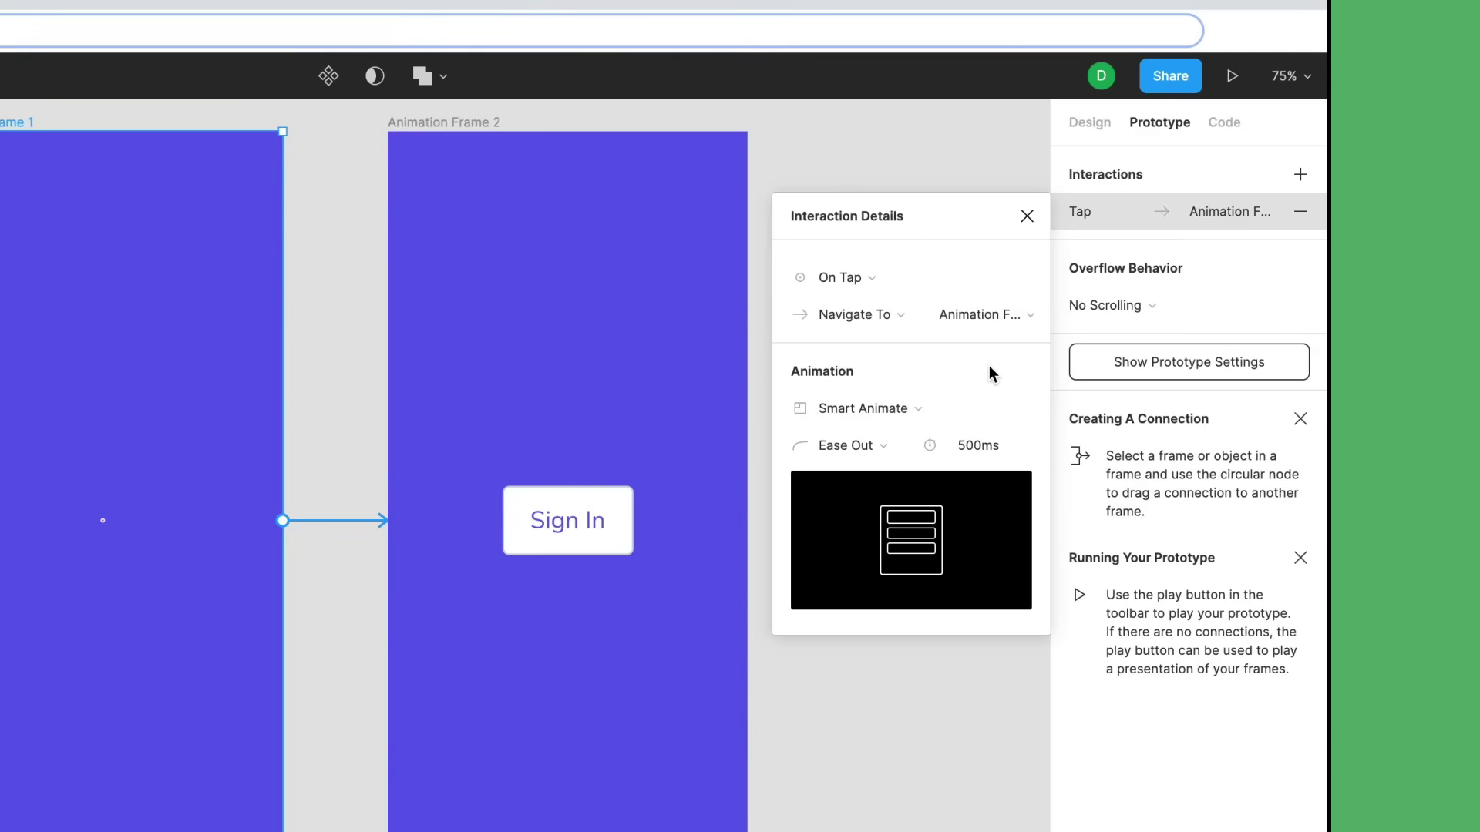
click(896, 447)
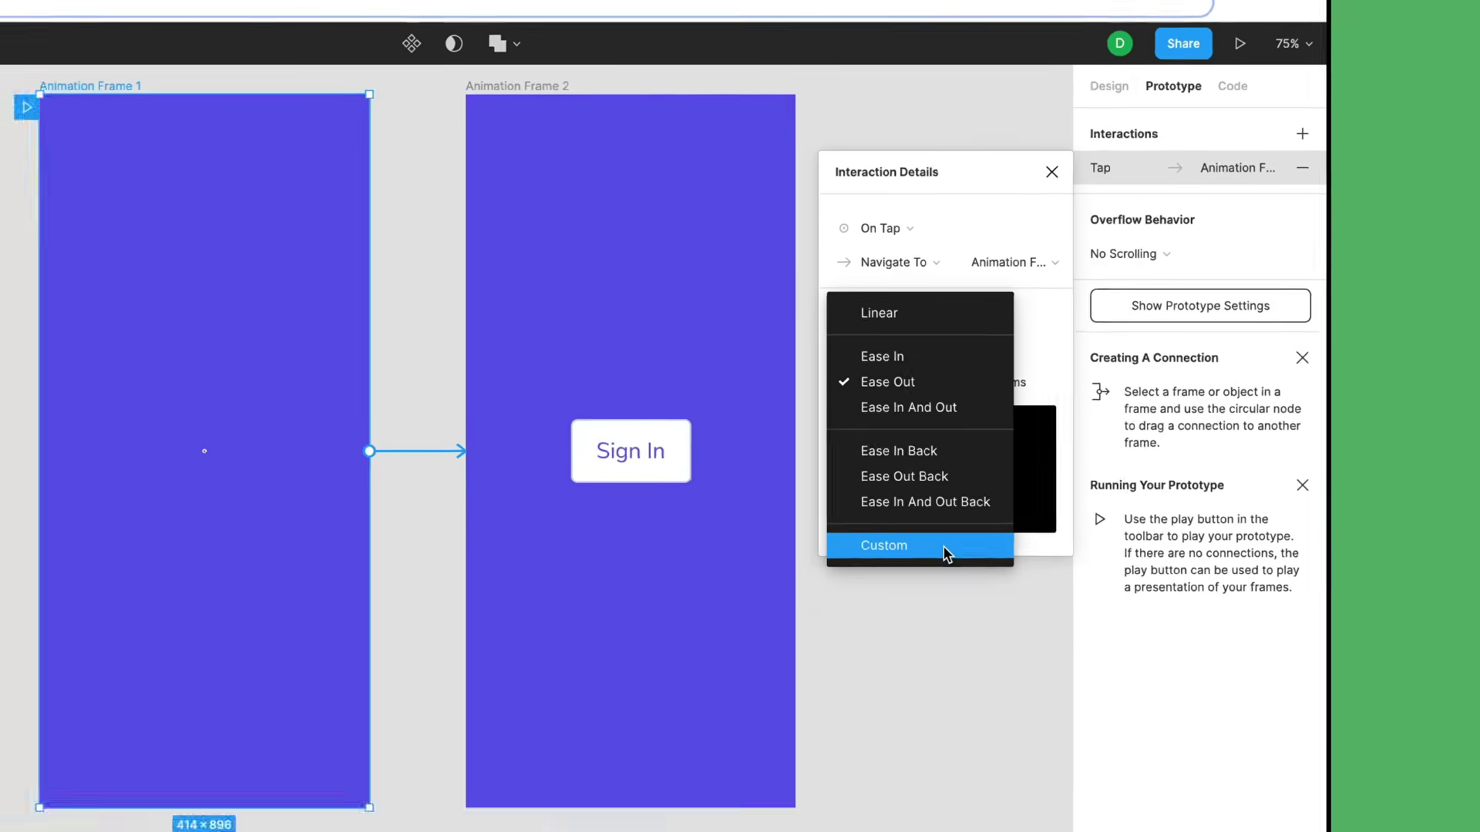
Switch to Custom easing and refine the Bezier curve to exactly 0.6, -0.4, 0.6, 1.4.
click(908, 626)
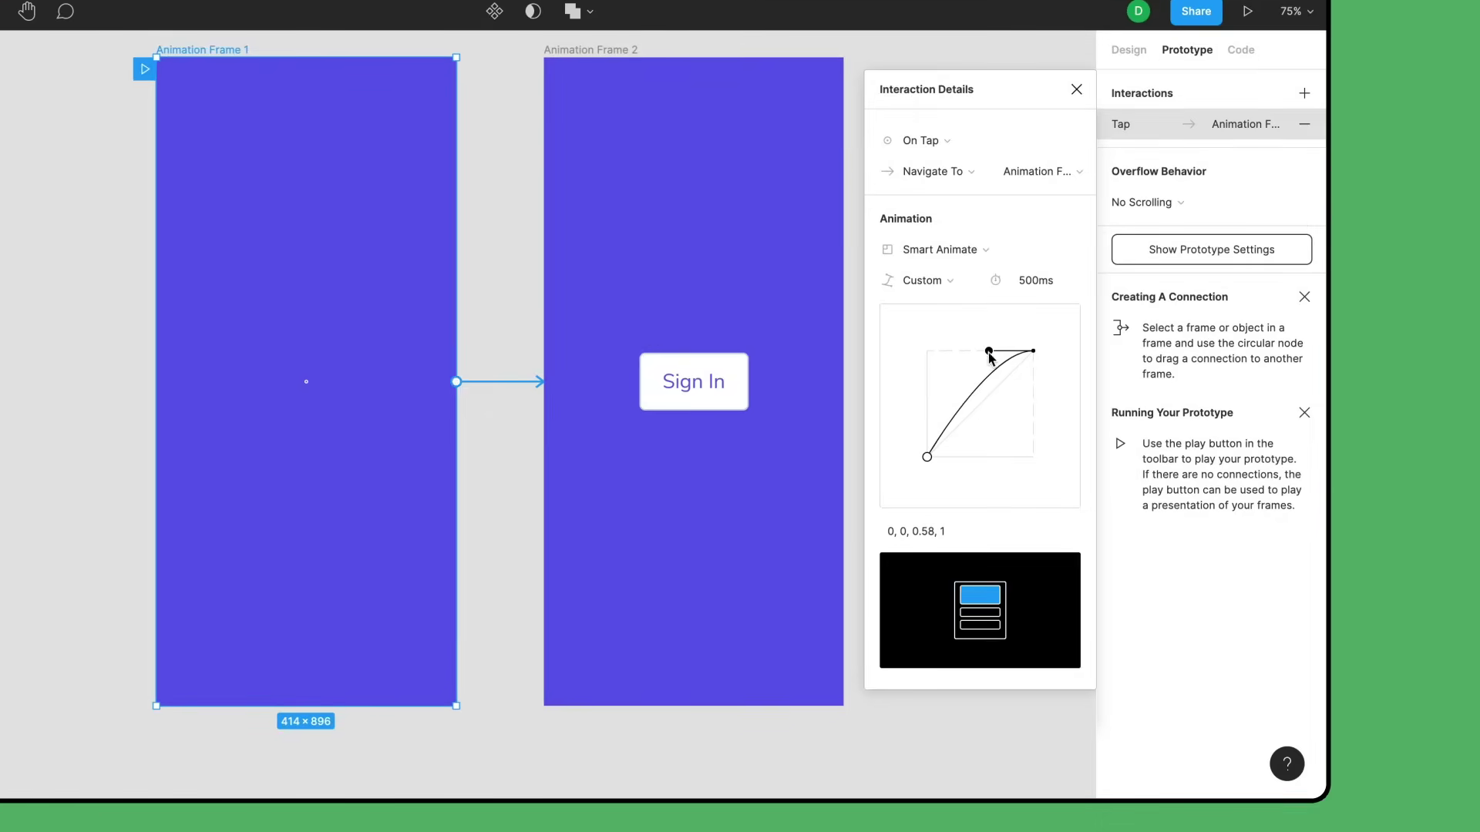
drag(989, 351, 992, 311)
drag(927, 458, 986, 494)
click(996, 532)
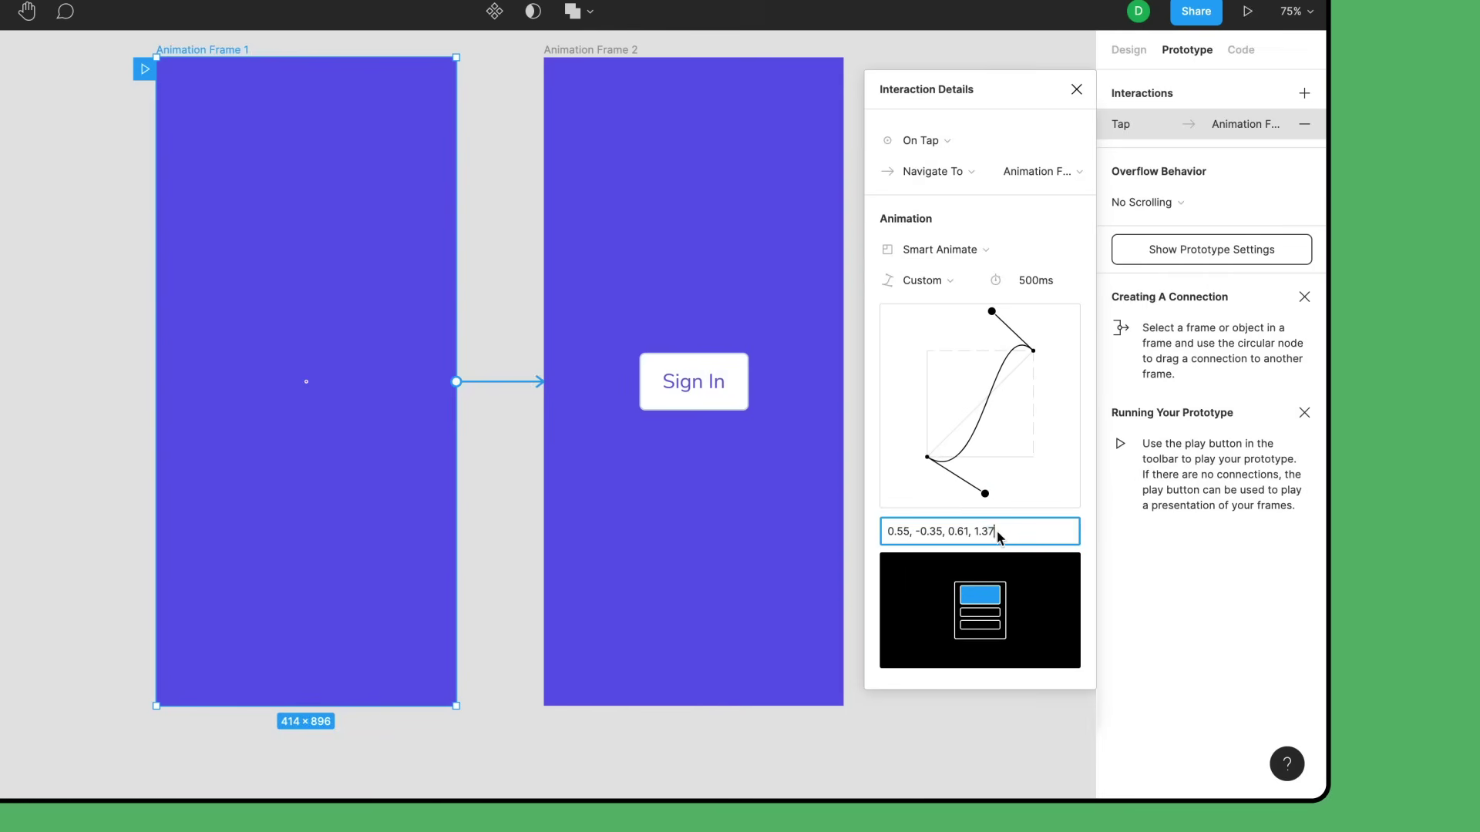
text(4)
double_click(906, 532)
text(0.6)
key(Return)
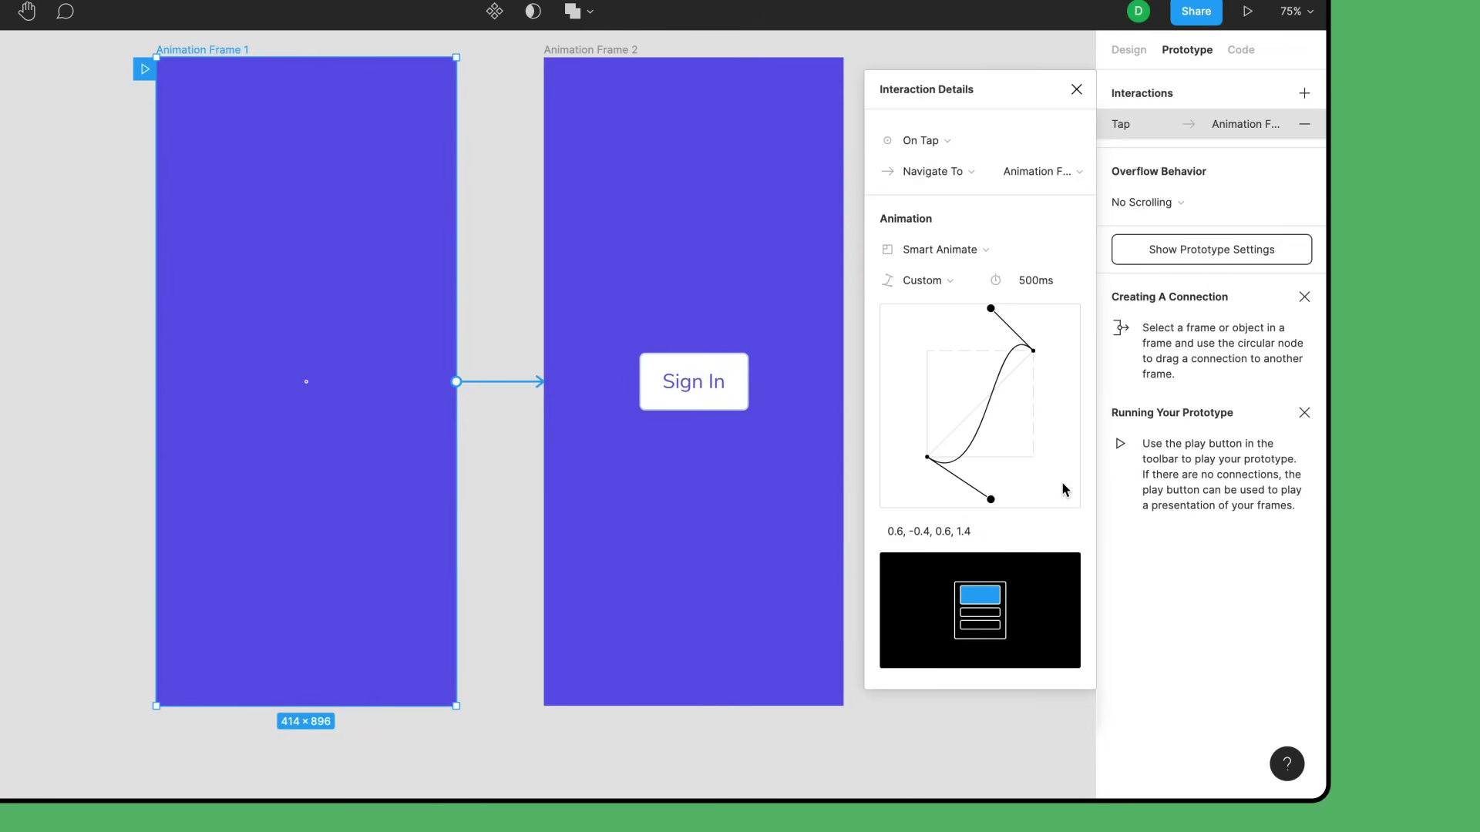
click(1005, 533)
key(ctrl+c)
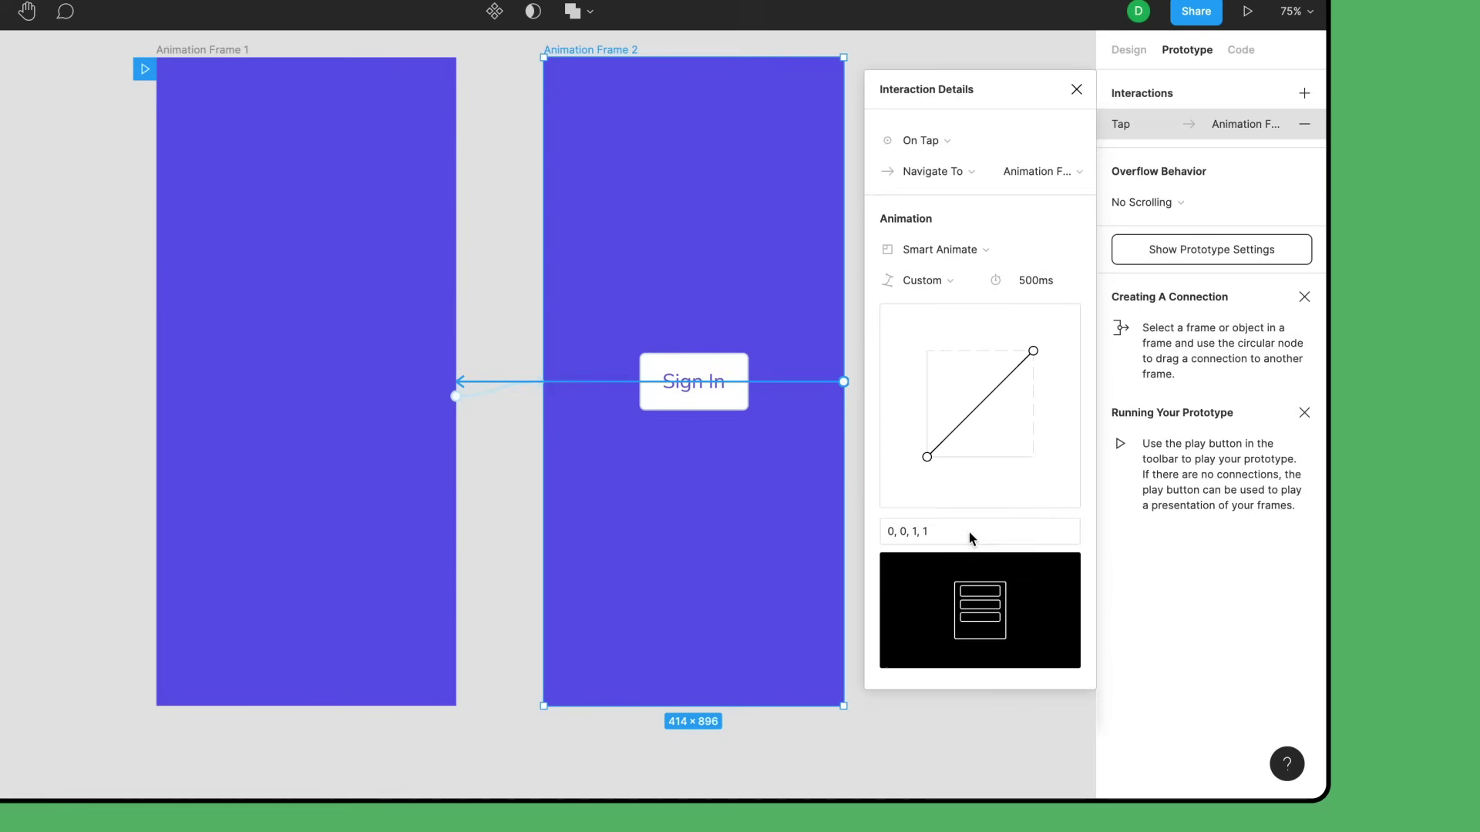
Paste the copied easing values into the return connection and drag both curve handles to the endpoints.
click(969, 532)
key(ctrl+v)
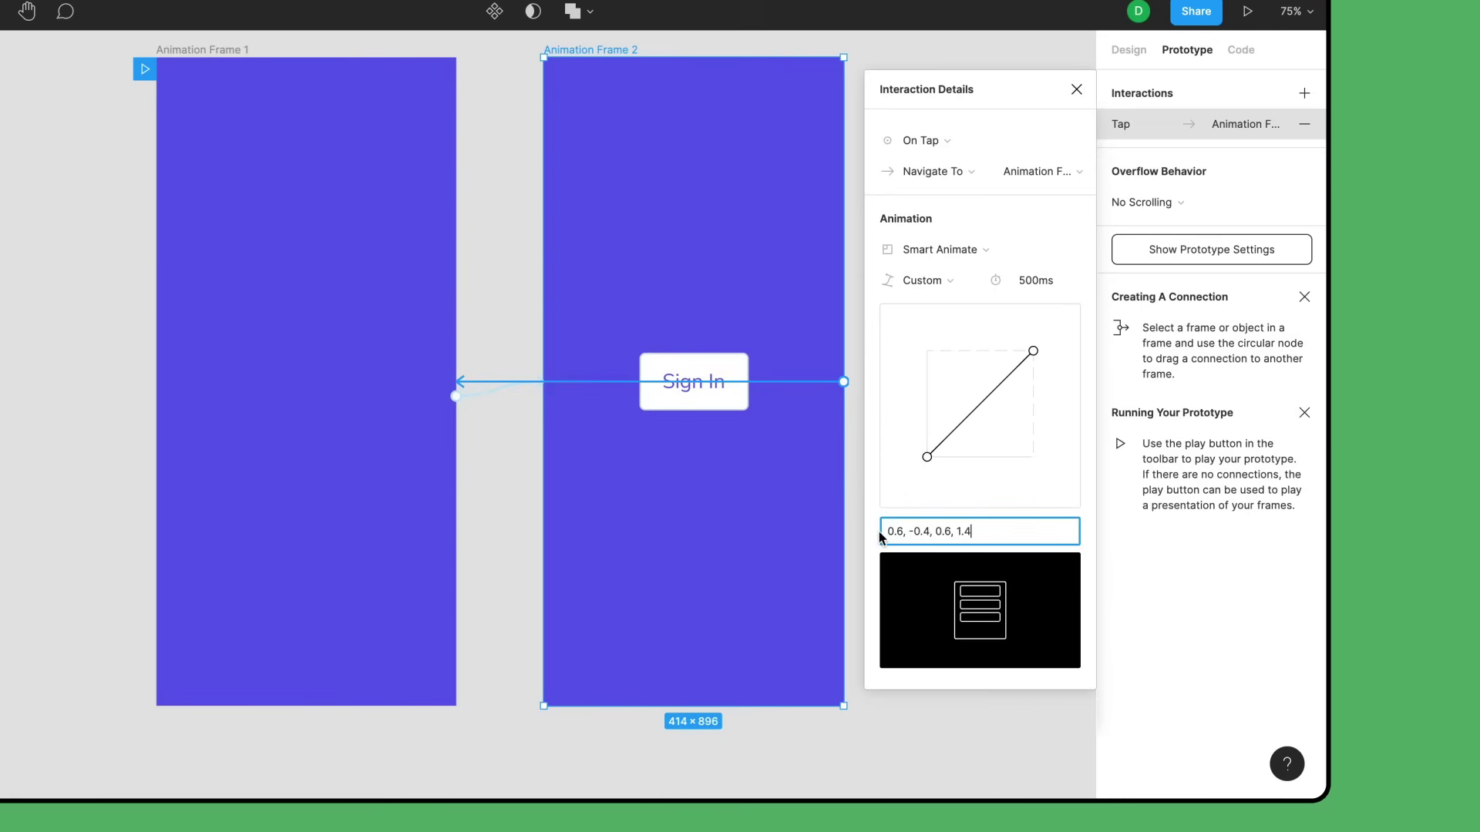
key(Return)
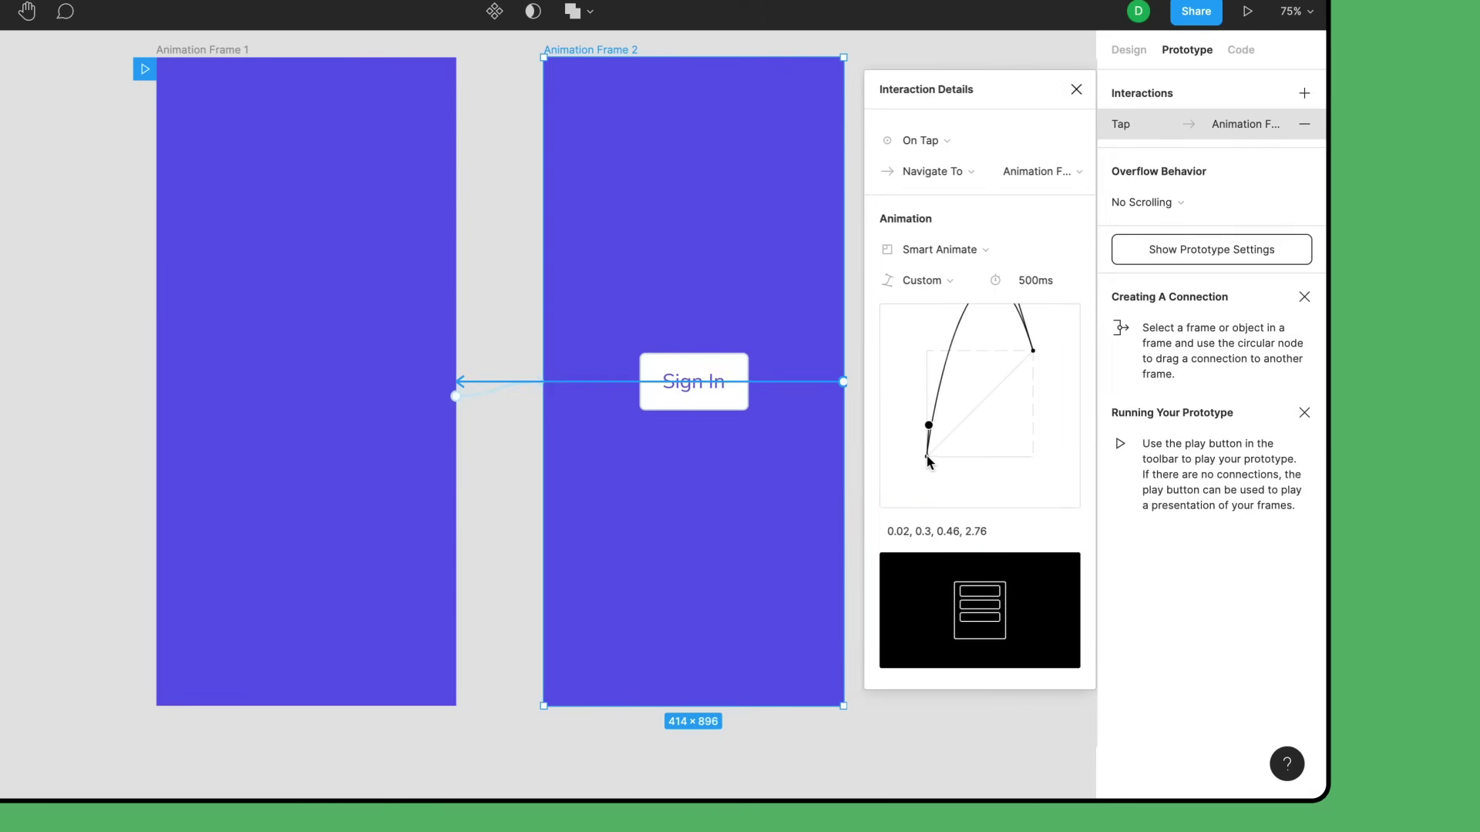
drag(927, 460, 926, 456)
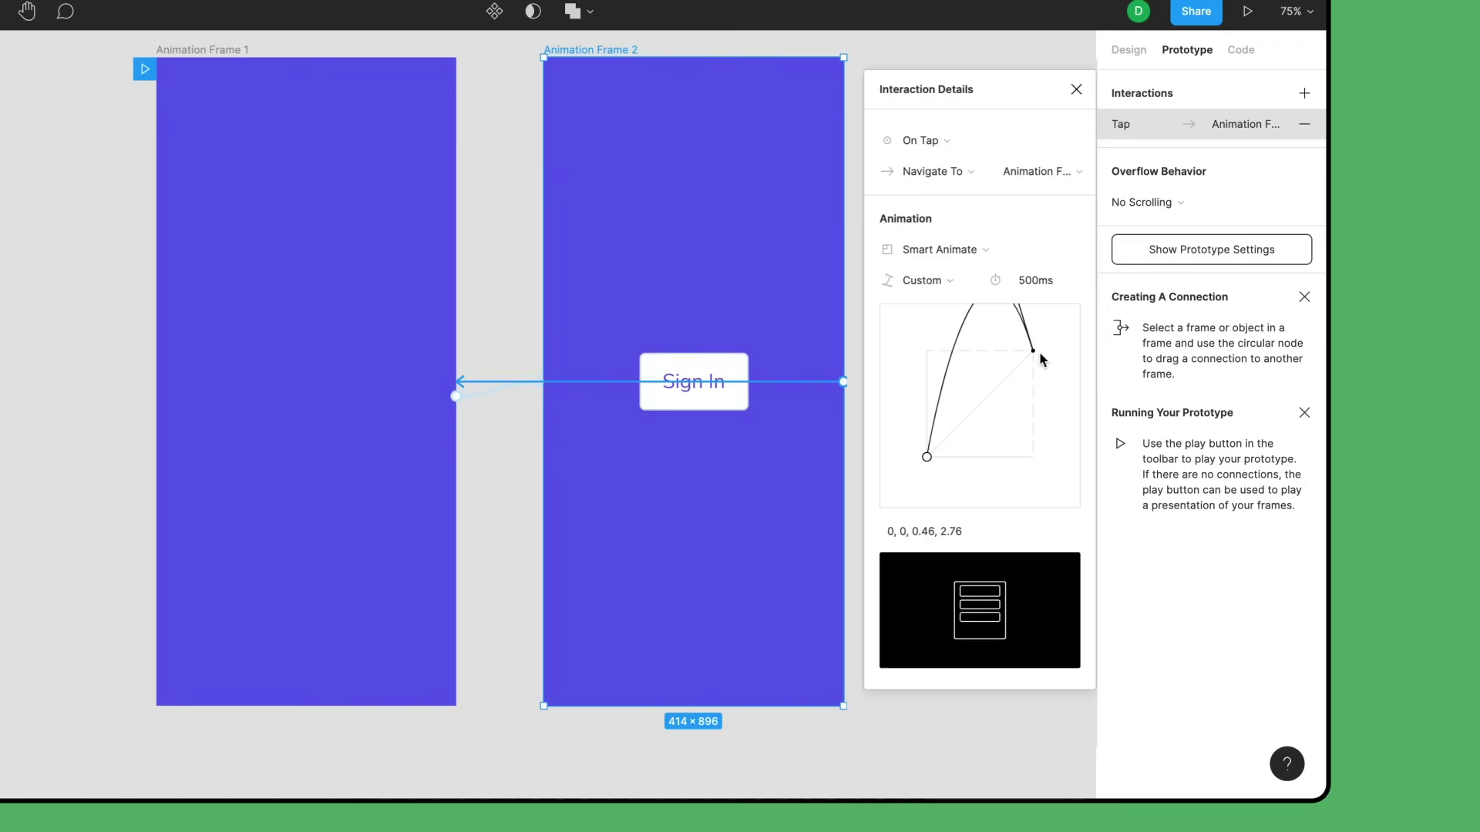
drag(1034, 355, 1033, 351)
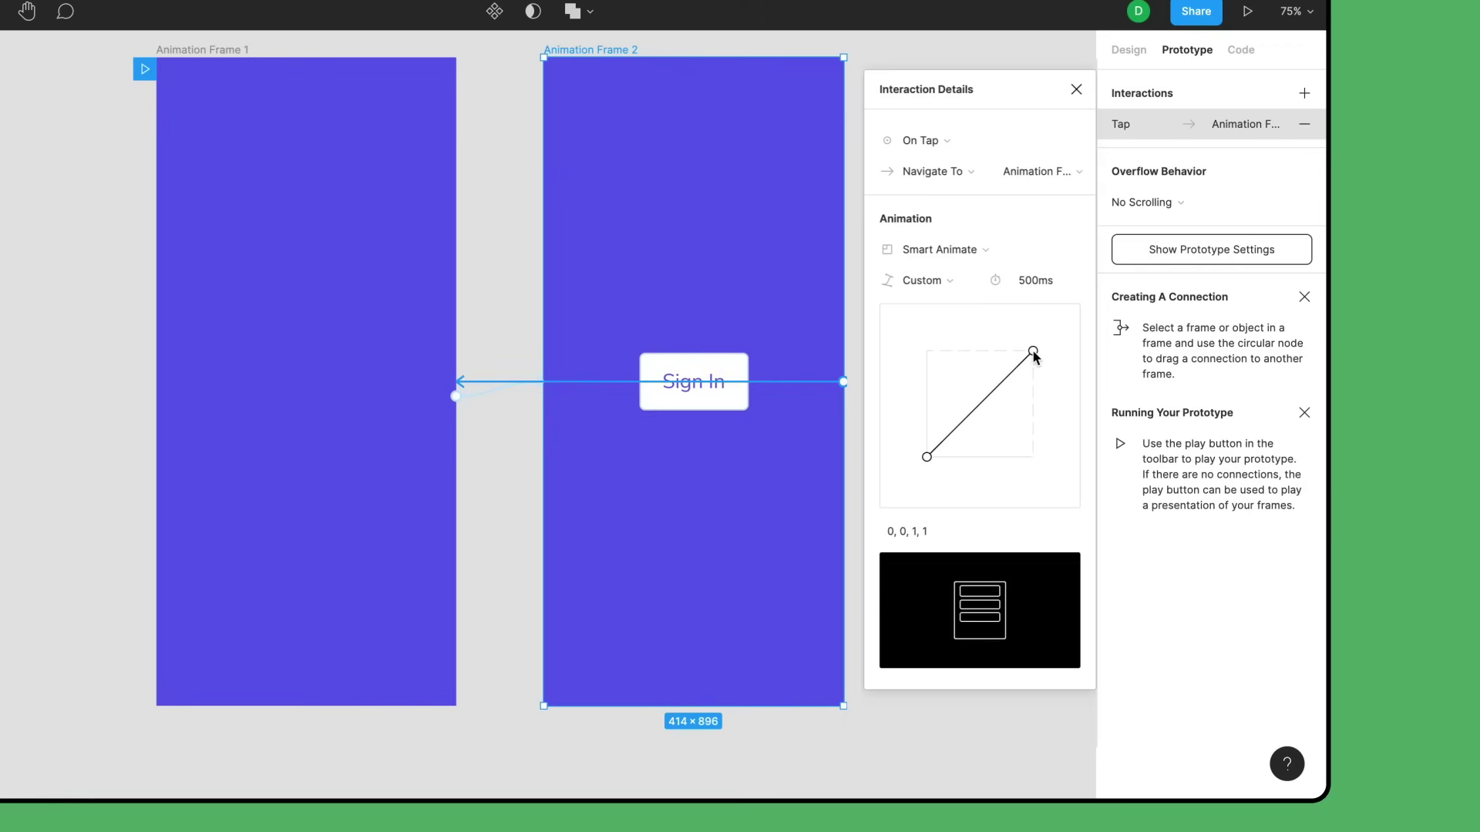
Type the return connection's easing values as linear 0, 0, 1, 1.
click(892, 531)
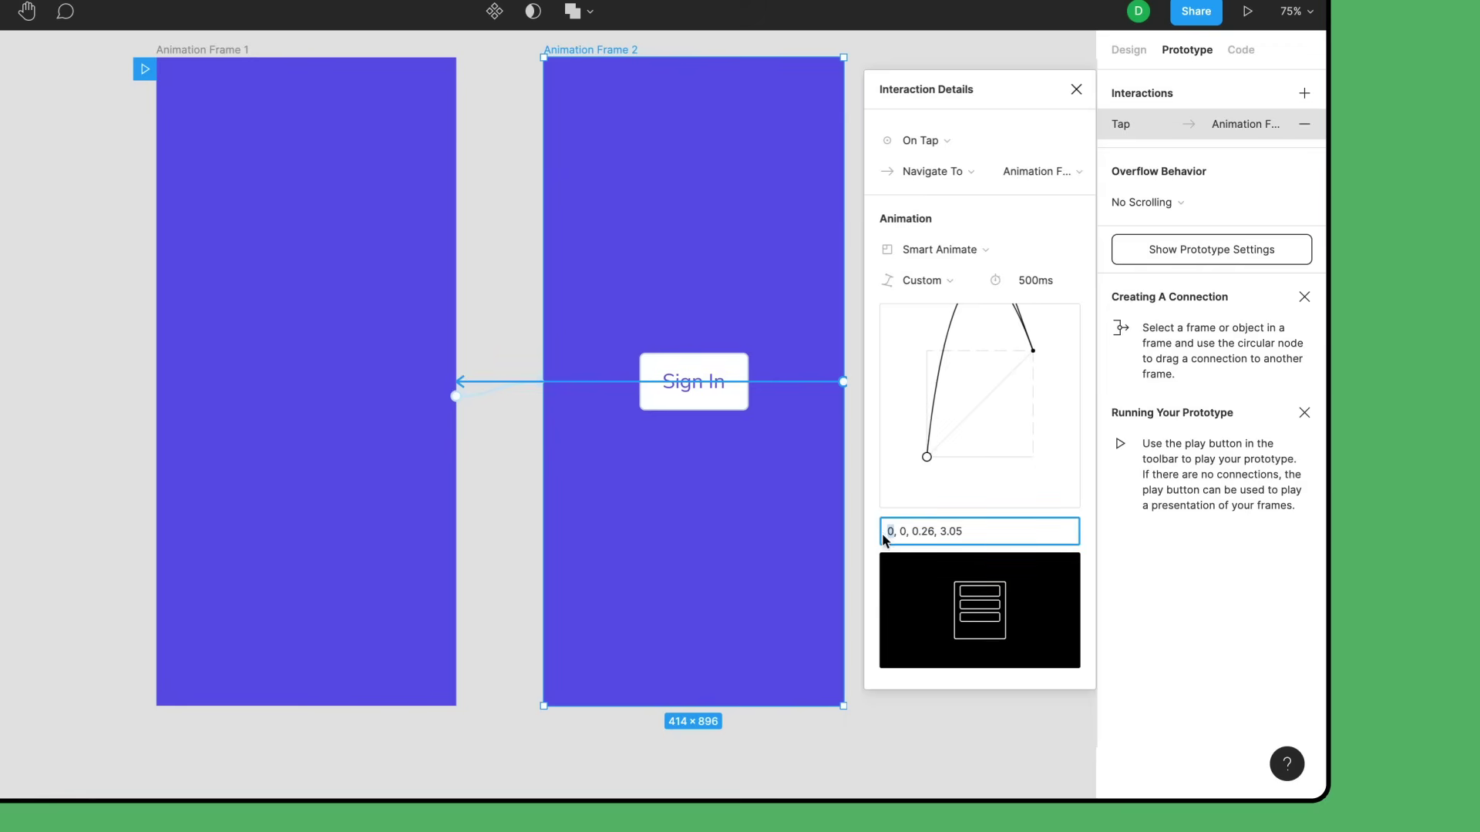
key(BackSpace)
double_click(923, 532)
text(1)
drag(942, 532, 922, 537)
text(1)
key(Return)
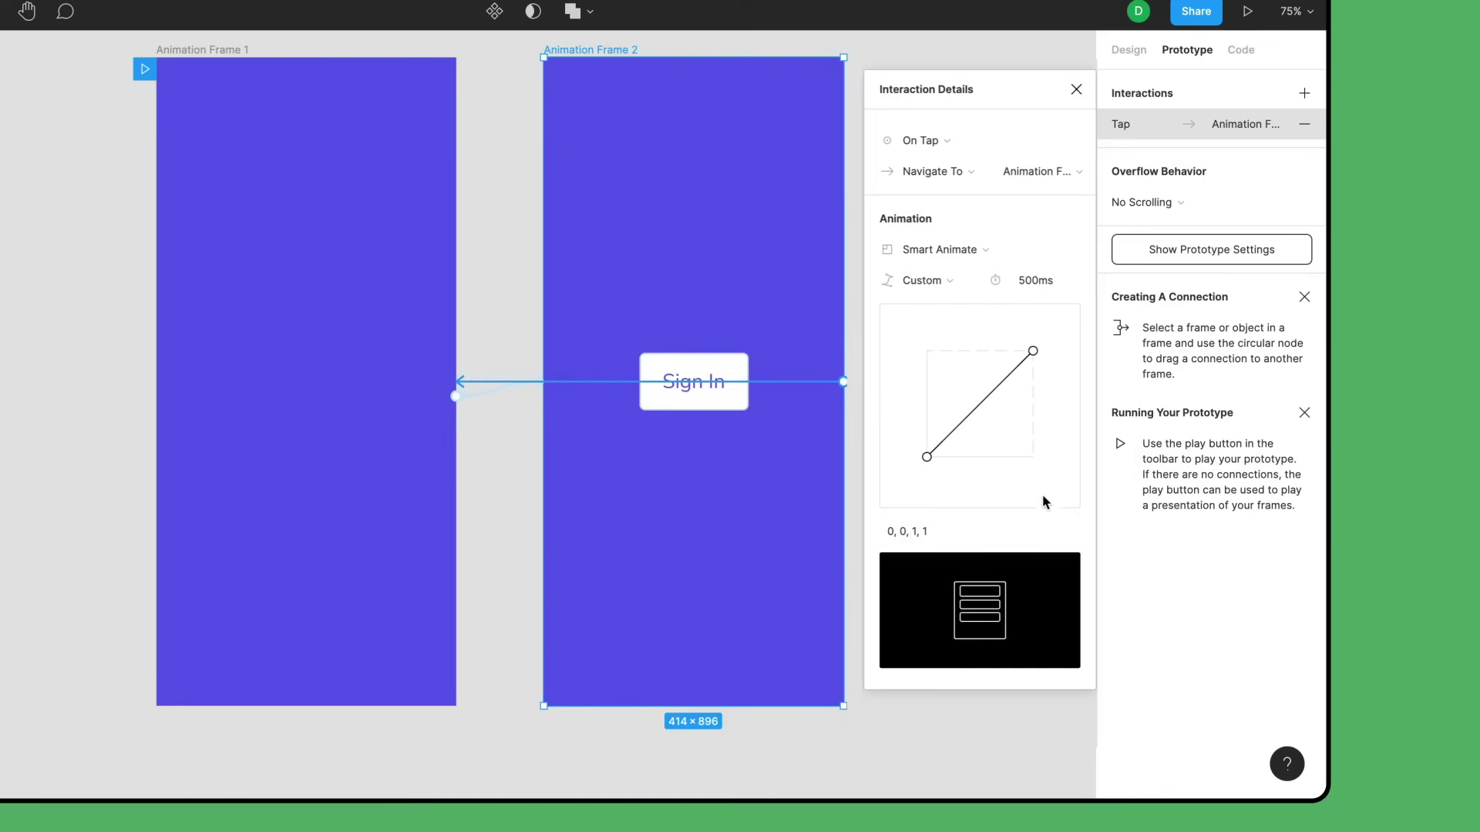
mouse_move(985, 614)
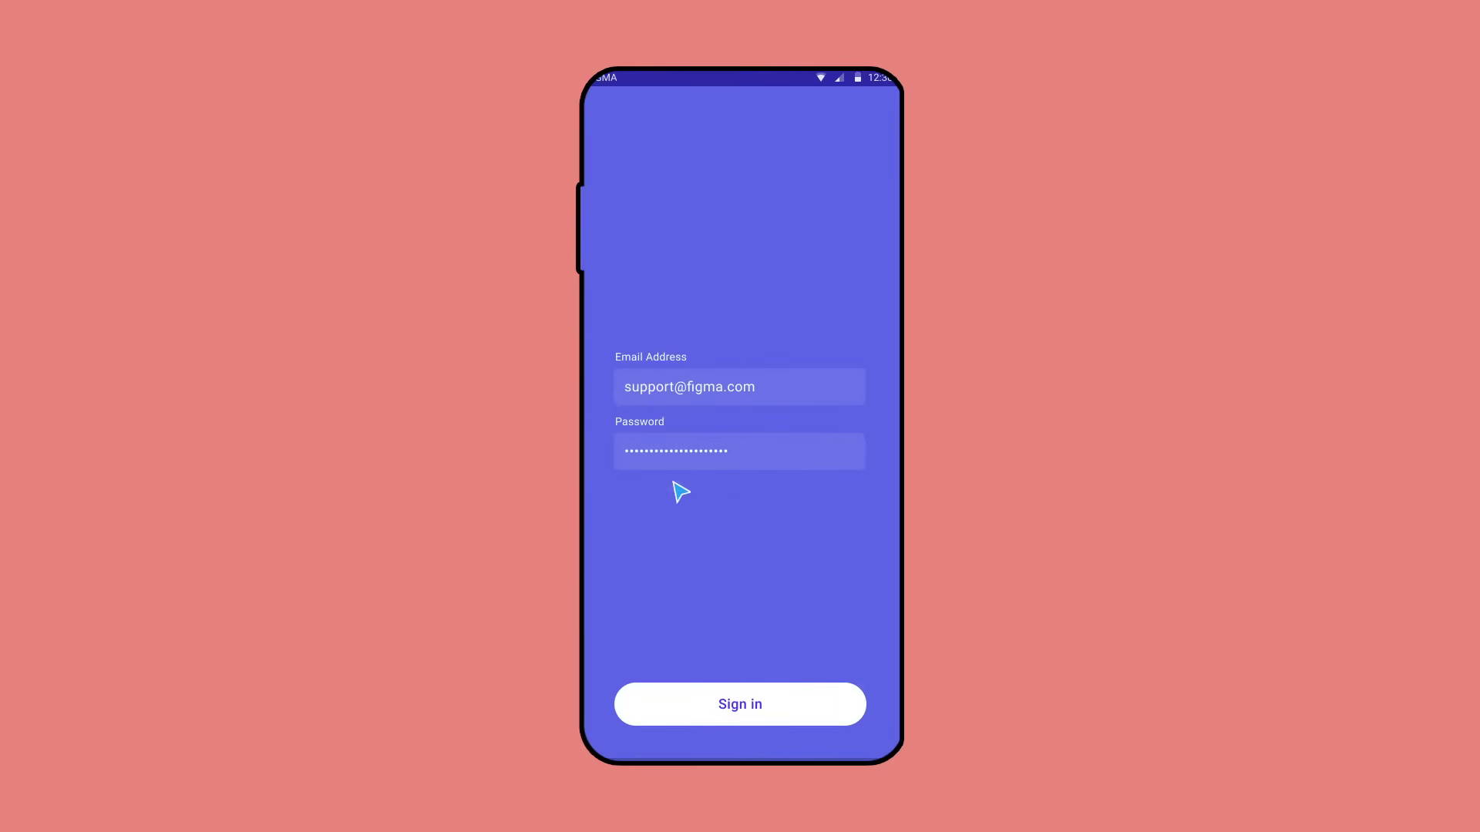
Sign in on the login prototype, then inspect the Error animation's Frame 2→3 and Frame 3→1 connections.
click(777, 715)
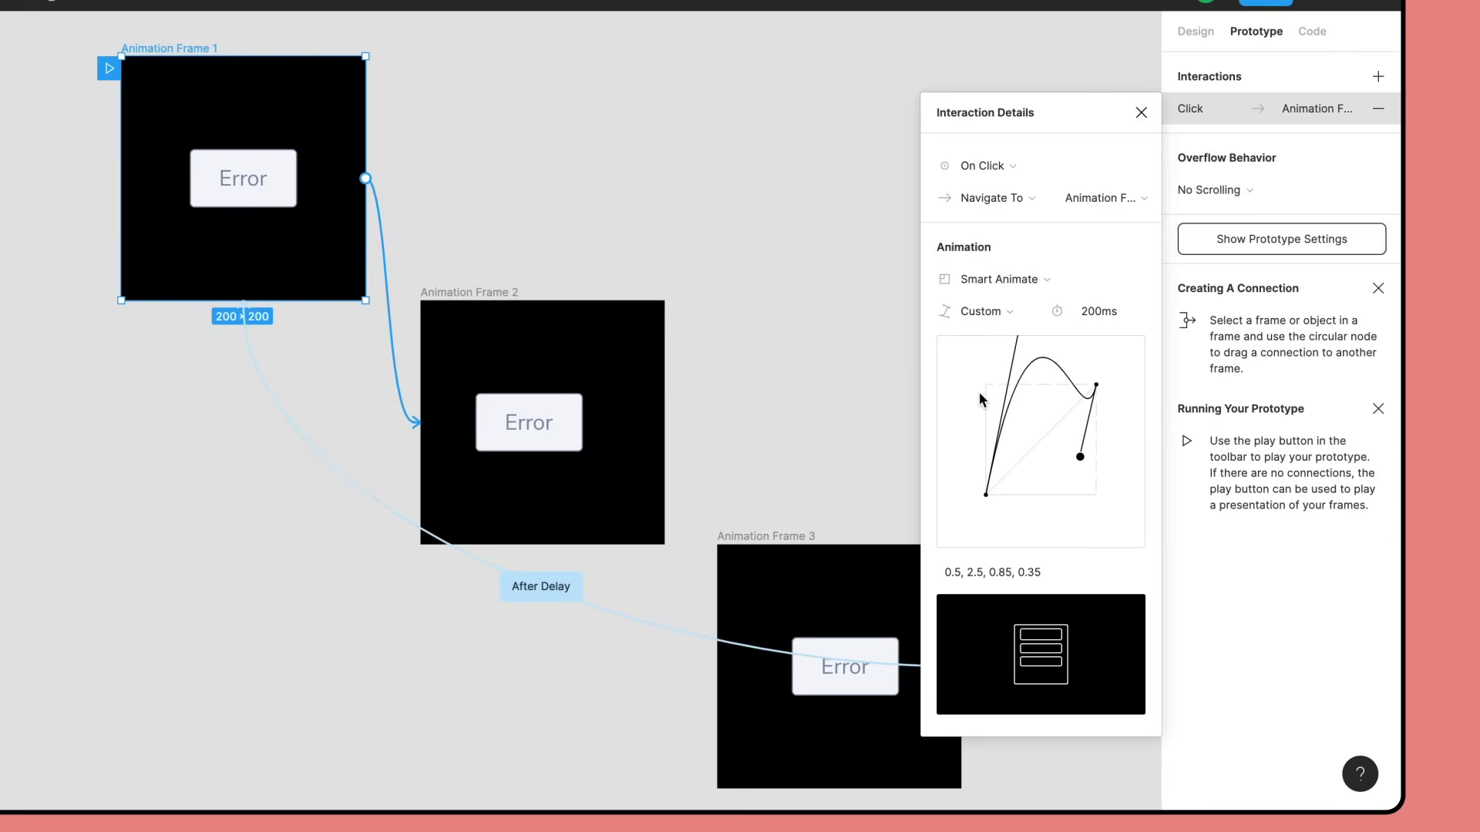
click(680, 471)
click(680, 463)
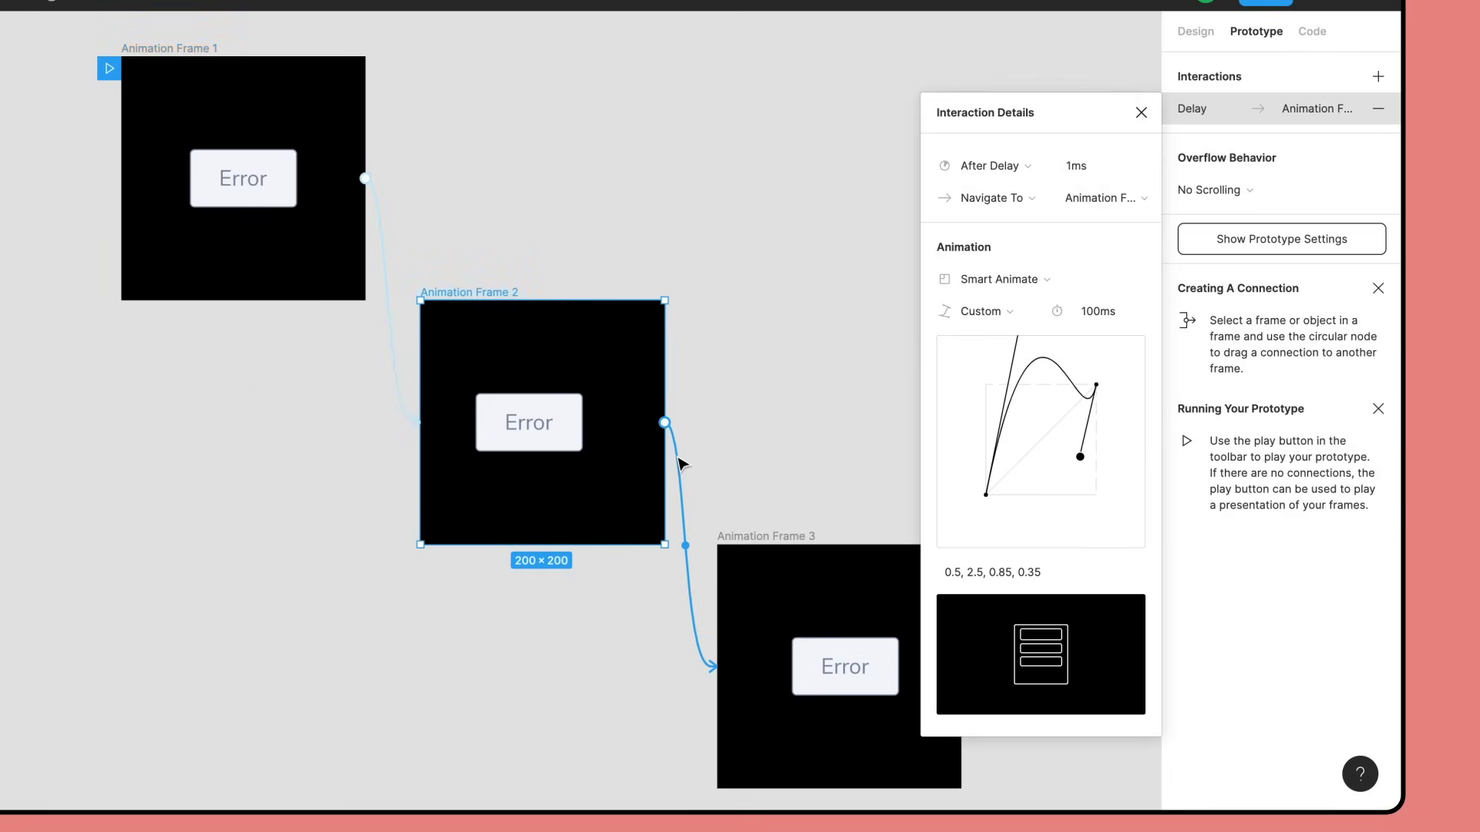
click(704, 466)
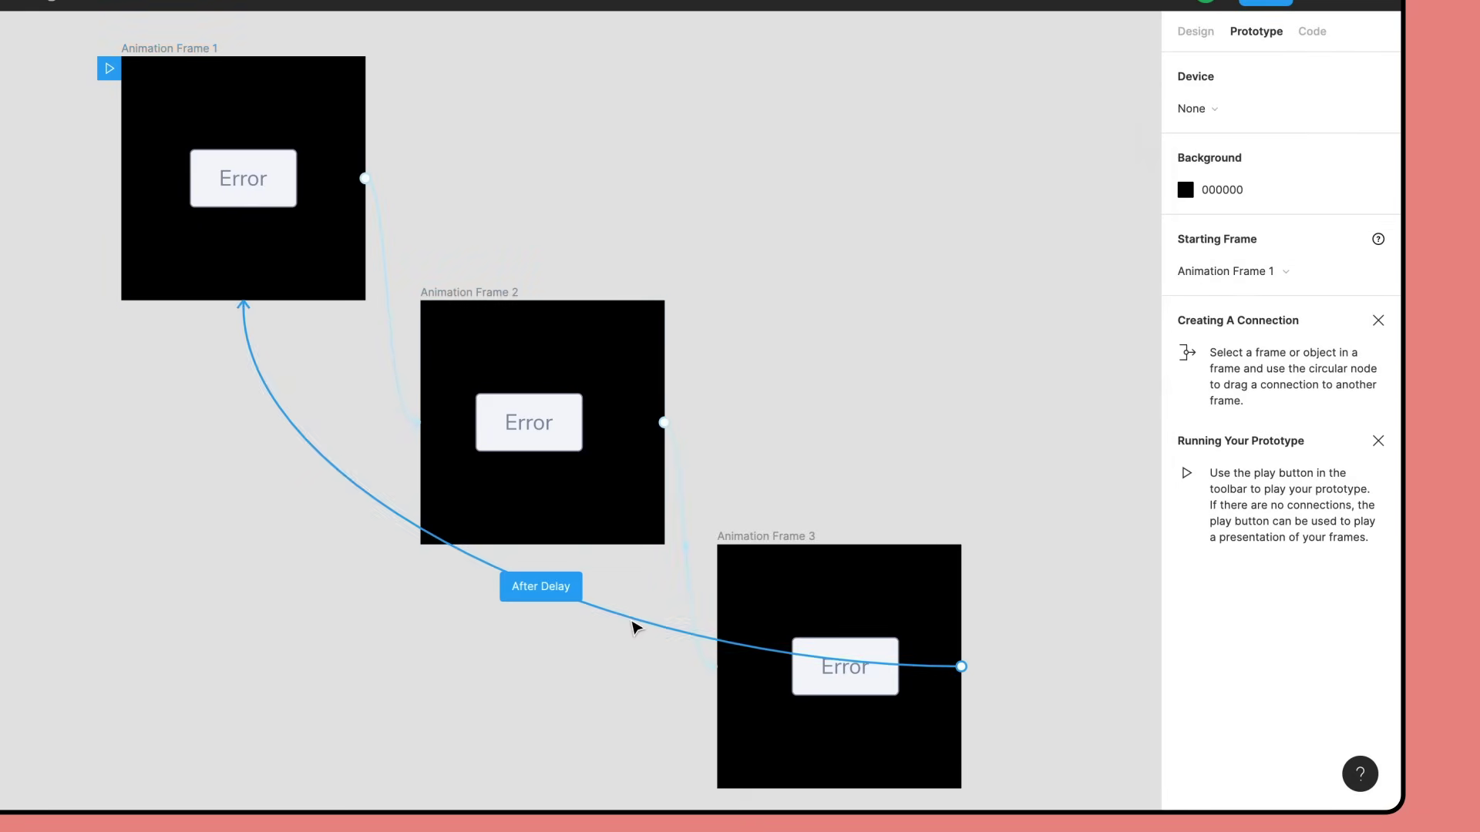